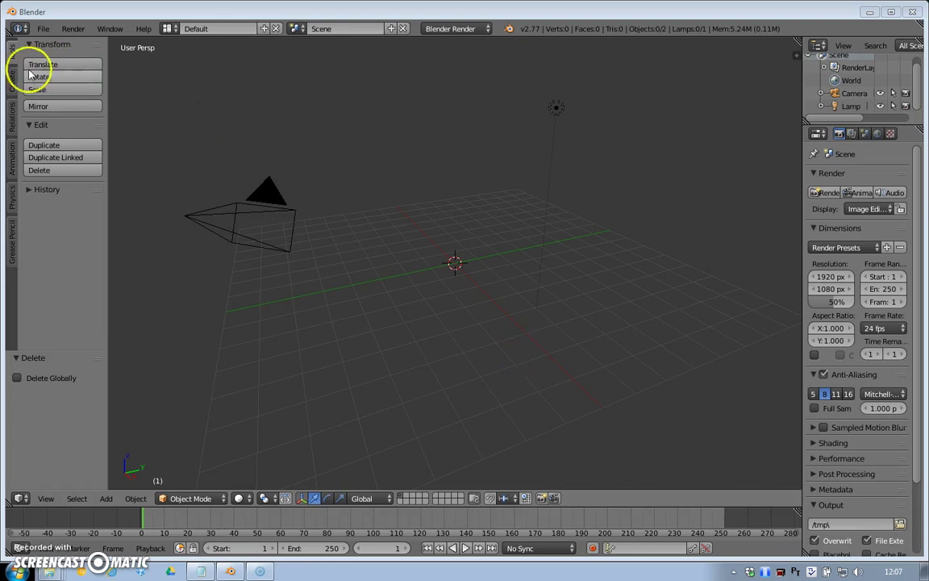
Add a cube mesh with a radius of 1 at the origin of the scene.
left_click(12, 81)
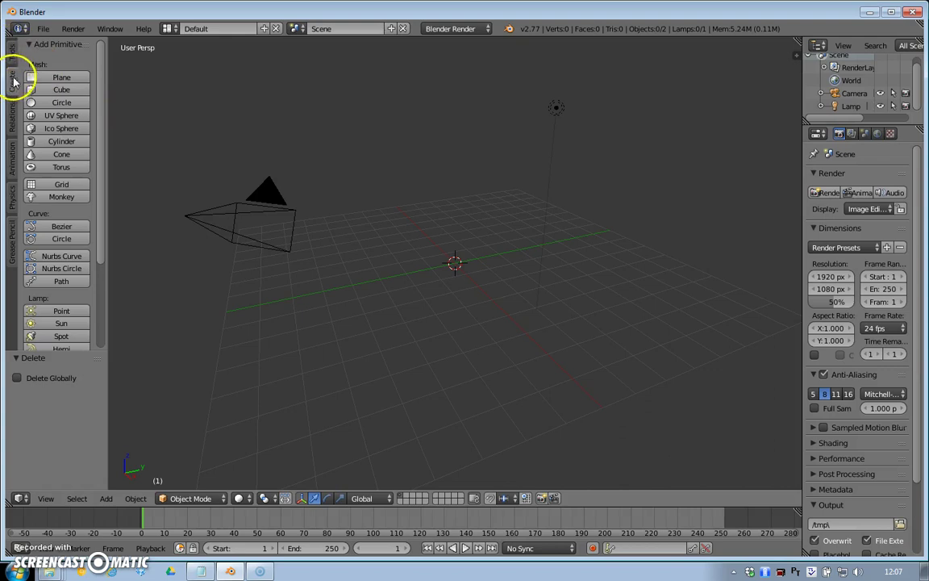
left_click(57, 90)
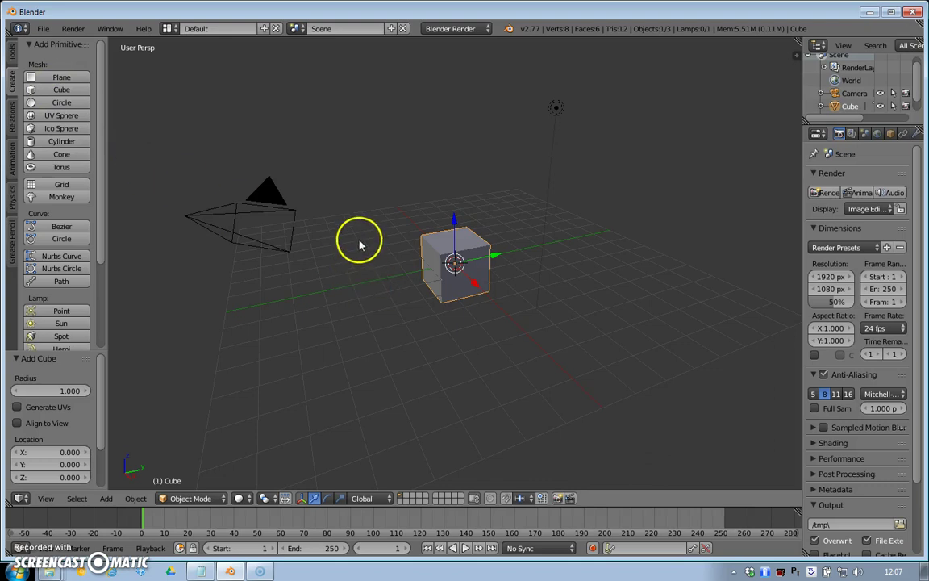
scroll(361, 245, "up", 7)
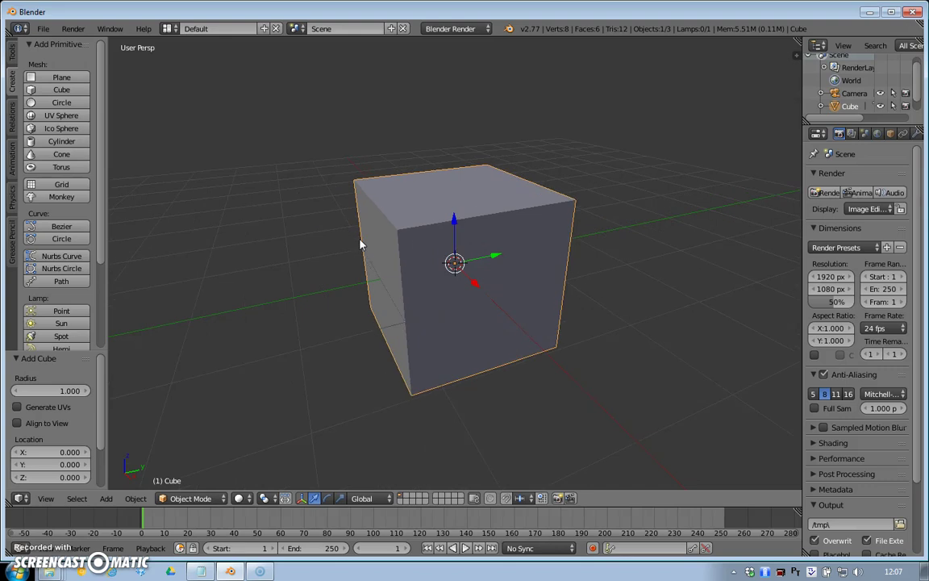
scroll(361, 246, "up", 2)
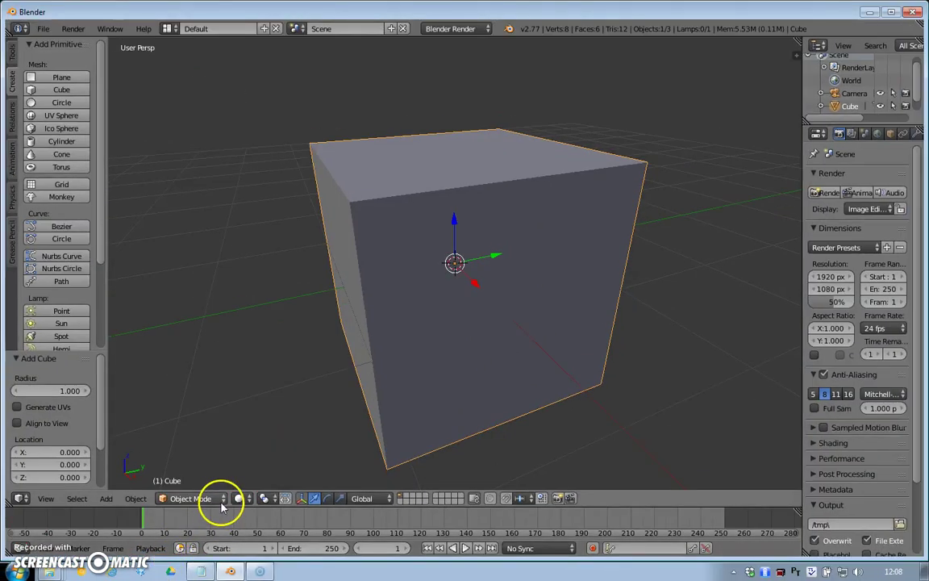
Enter Edit Mode on the cube and deselect all of its vertices.
left_click(221, 500)
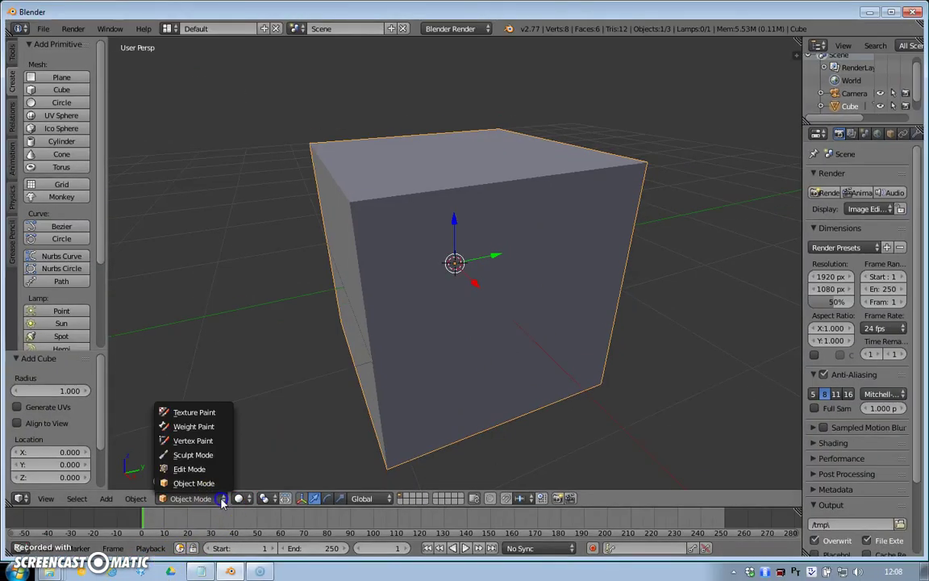
left_click(193, 468)
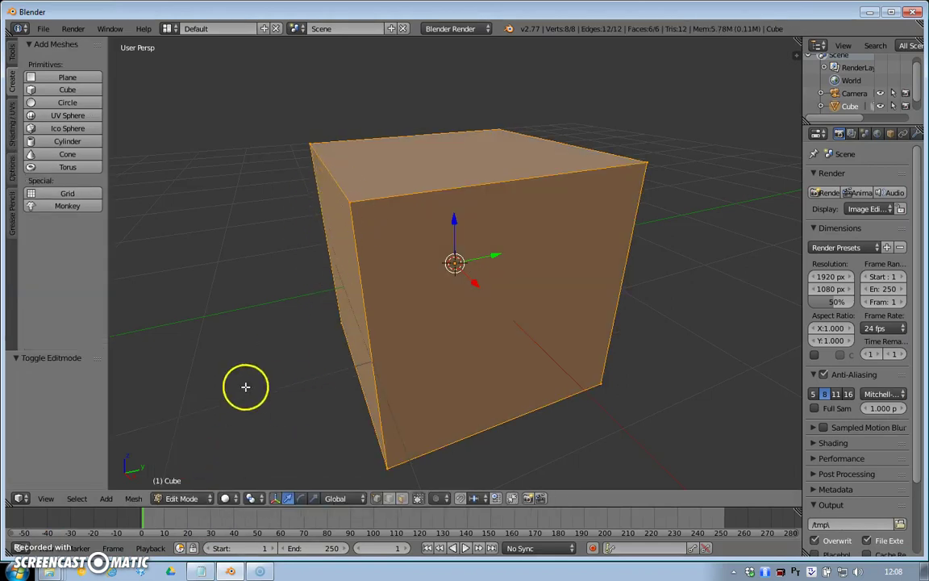
left_click(79, 497)
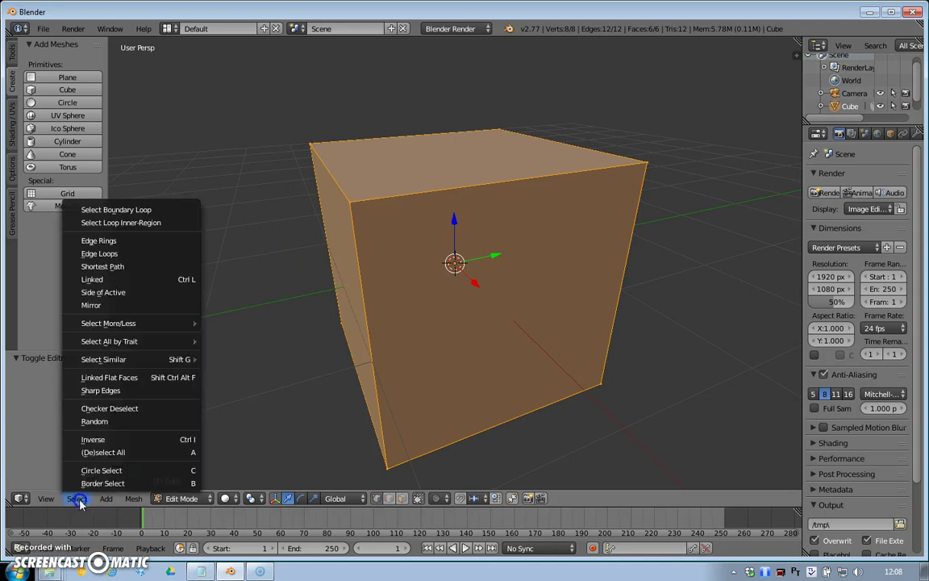
left_click(109, 452)
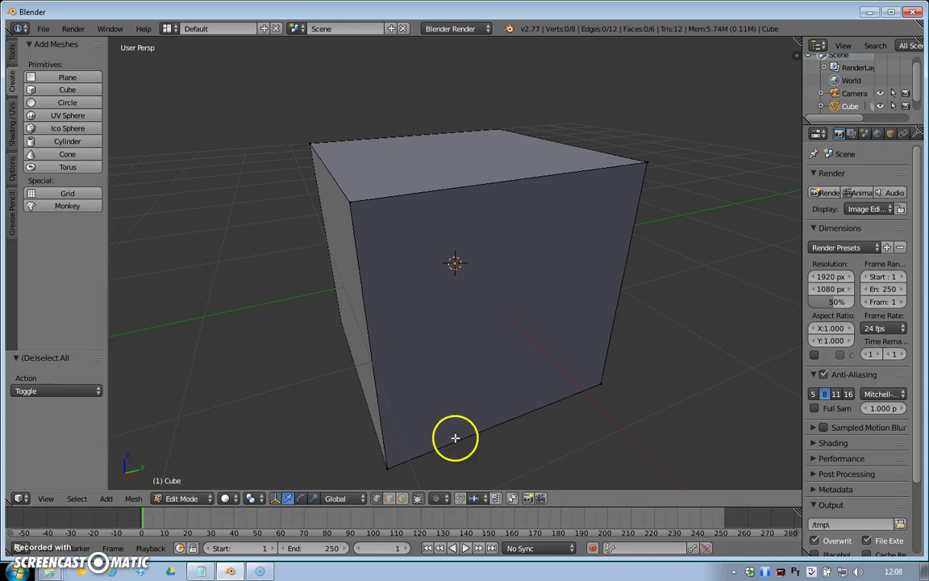
Translate the cube's top front-left corner vertex by about X 0.067, Y -0.510 and Z -0.537.
scroll(345, 174, "up", 1)
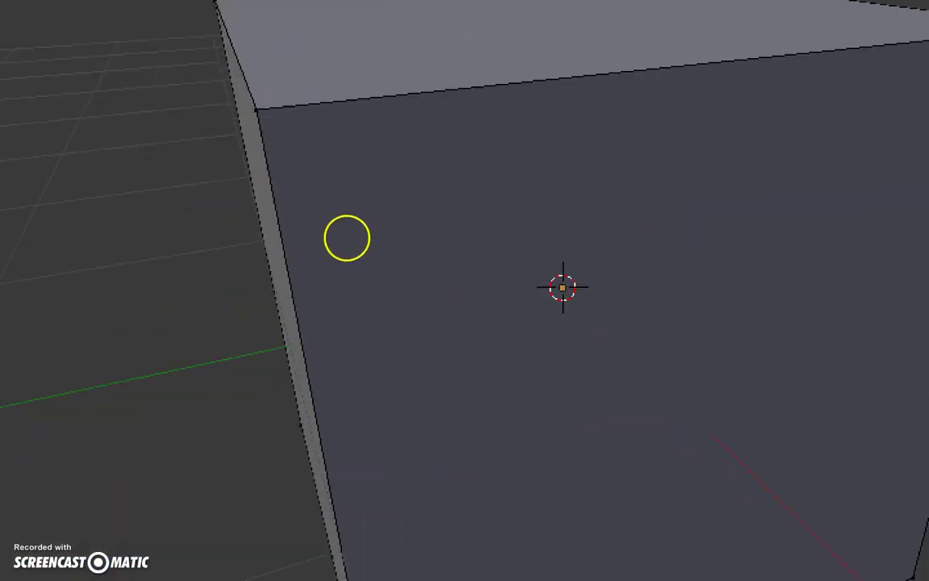
left_click_drag(323, 166, 346, 164)
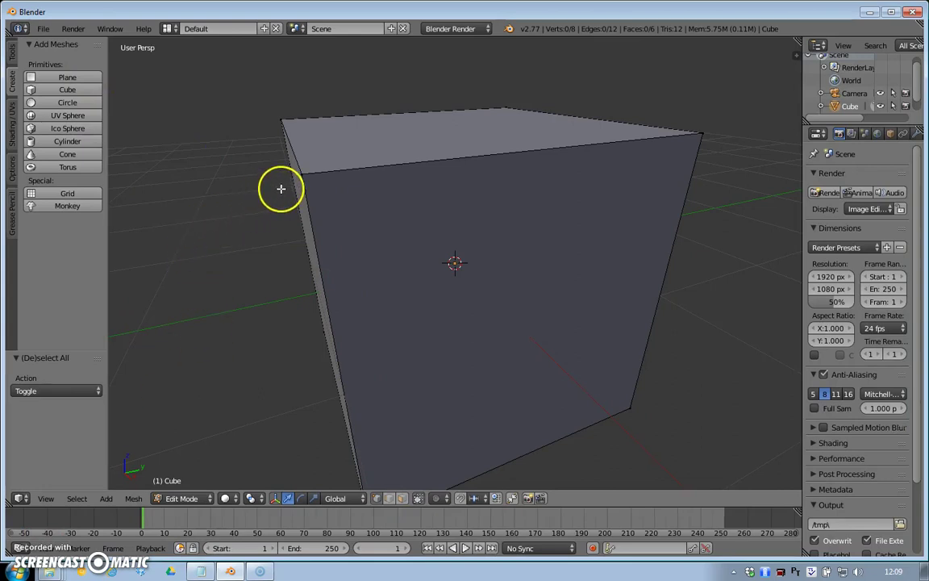
right_click(301, 174)
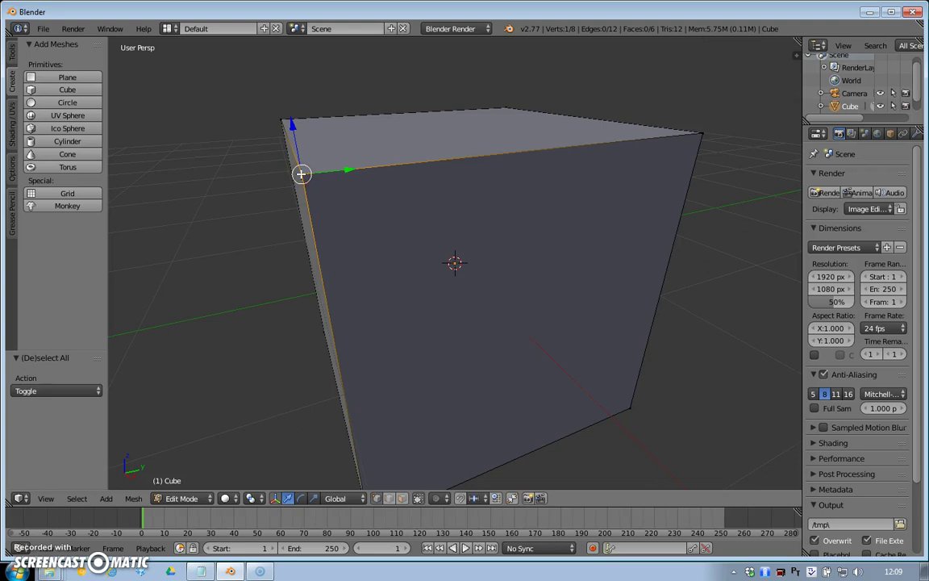
left_click(11, 51)
left_click(37, 65)
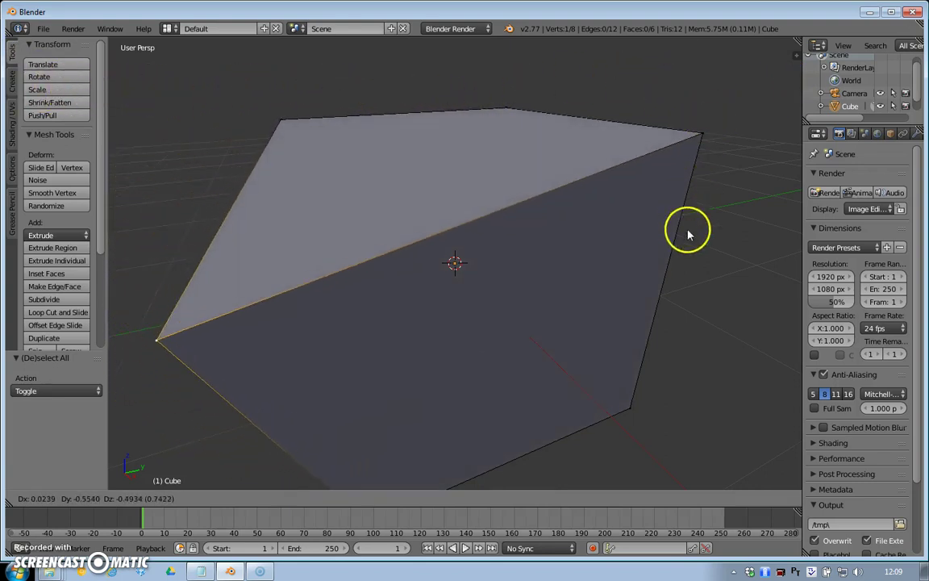
left_click(704, 248)
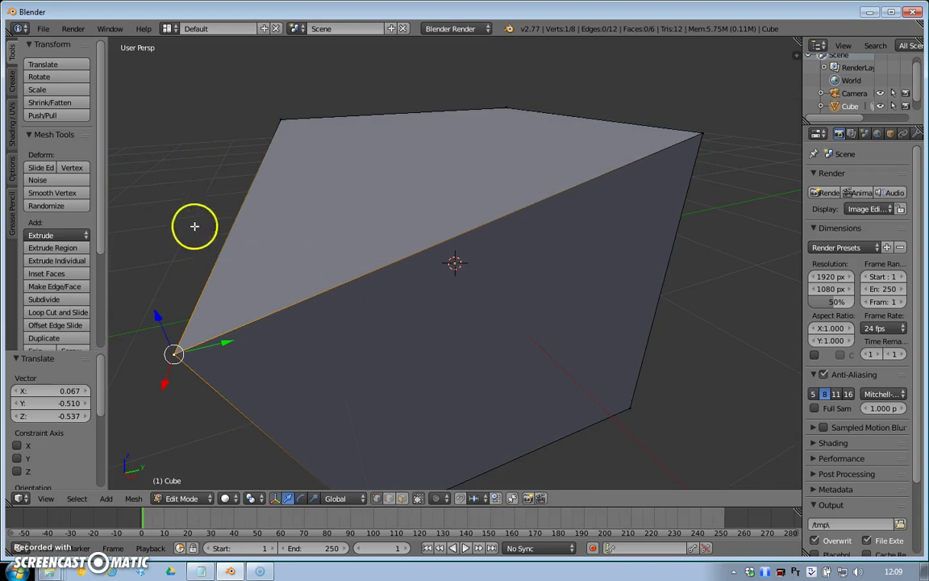
Translate the bottom-left corner vertex of the cube's side face by about X 0.367, Y 0.111 and Z 0.244.
scroll(183, 220, "down", 4)
middle_click_drag(183, 226, 274, 223)
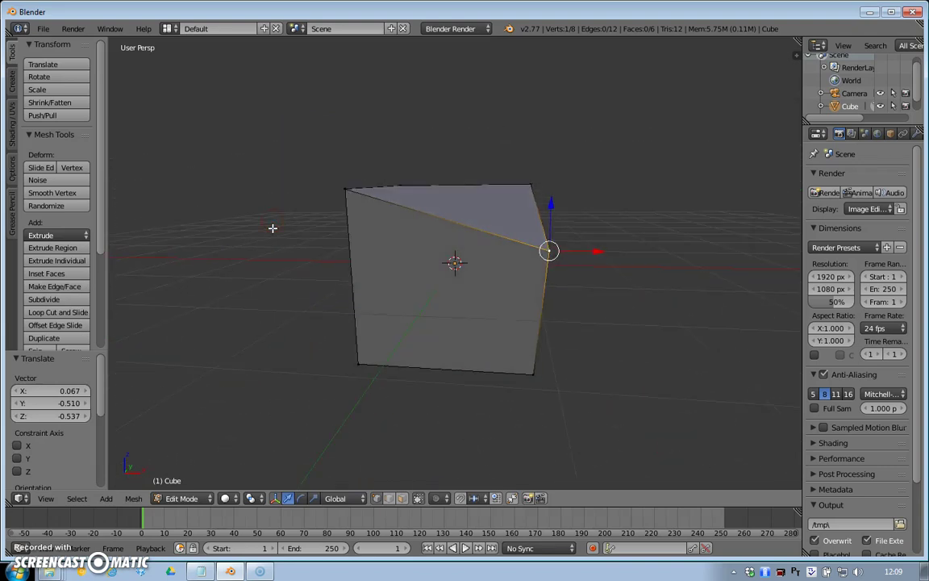
right_click(358, 363)
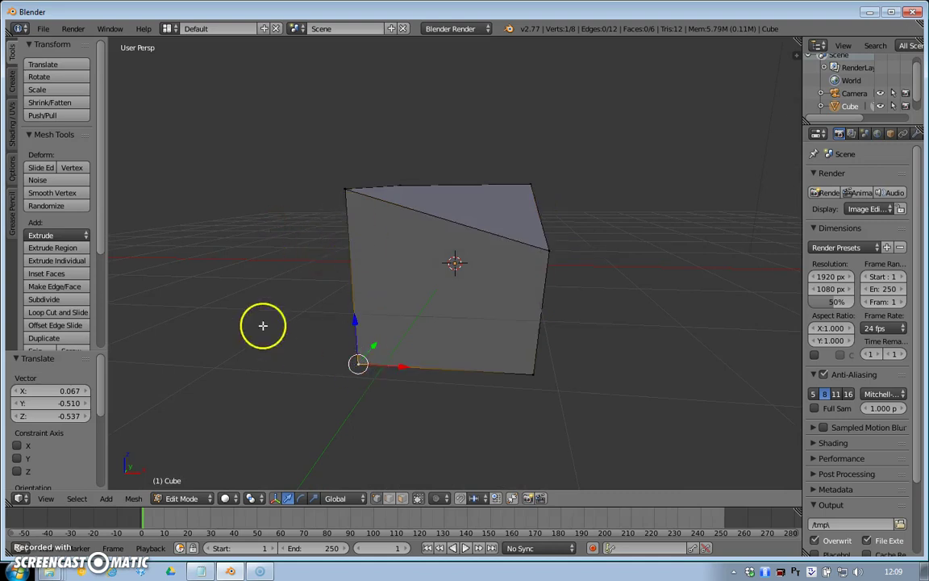
left_click(44, 63)
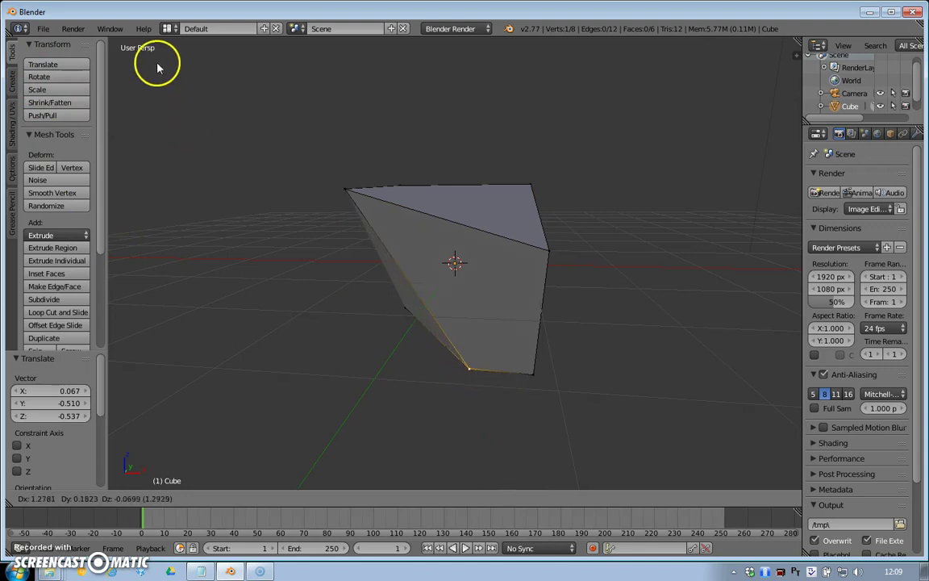
left_click(84, 42)
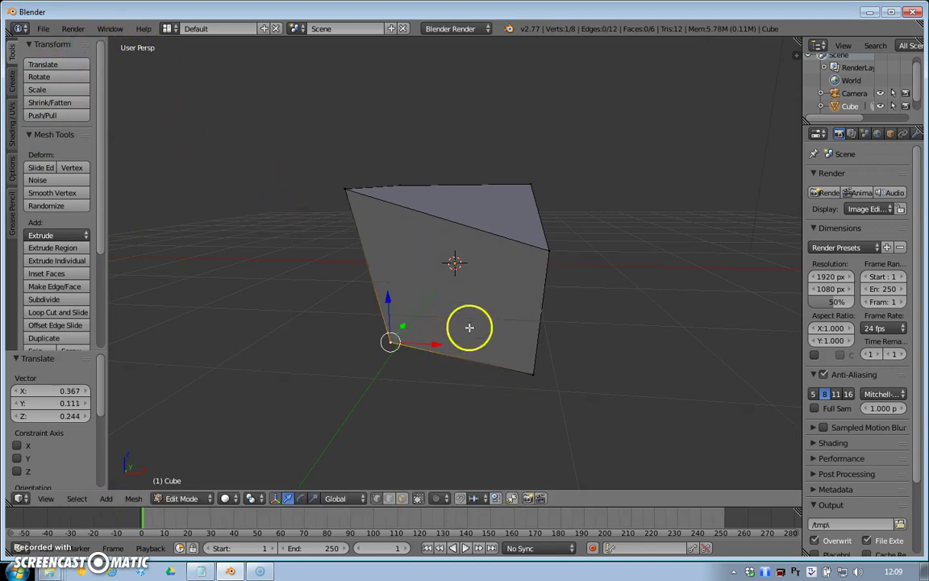
Translate the bottom-right corner vertex of the same side face by about X -0.487, Y 0.031 and Z 0.479.
right_click(532, 374)
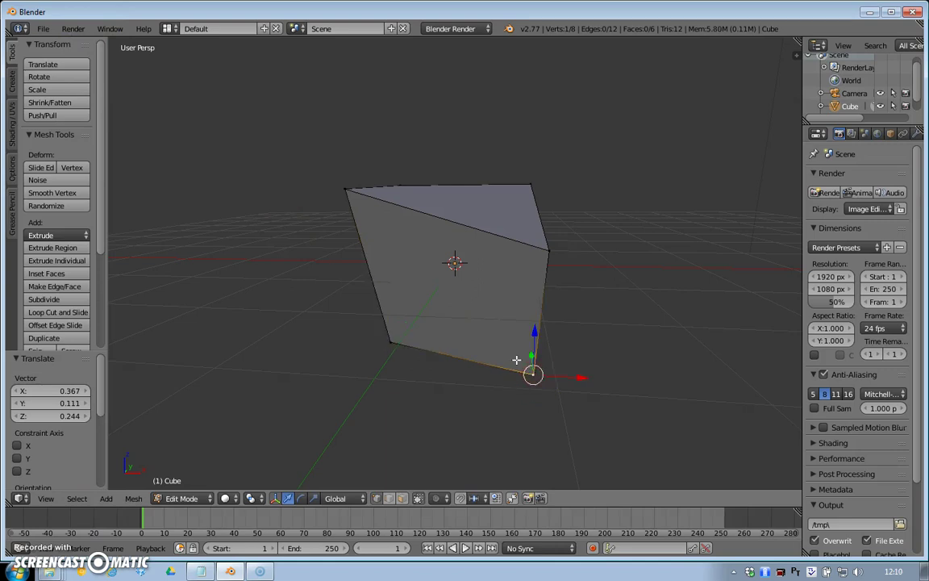
key("g")
left_click(37, 490)
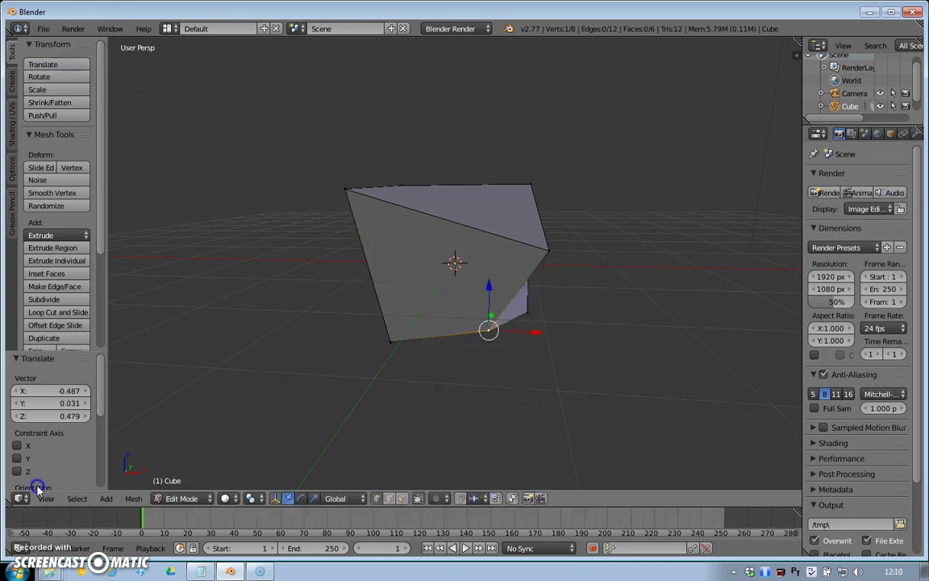
Place the 3D cursor in the empty space below the deformed cube.
middle_click_drag(518, 452, 567, 442)
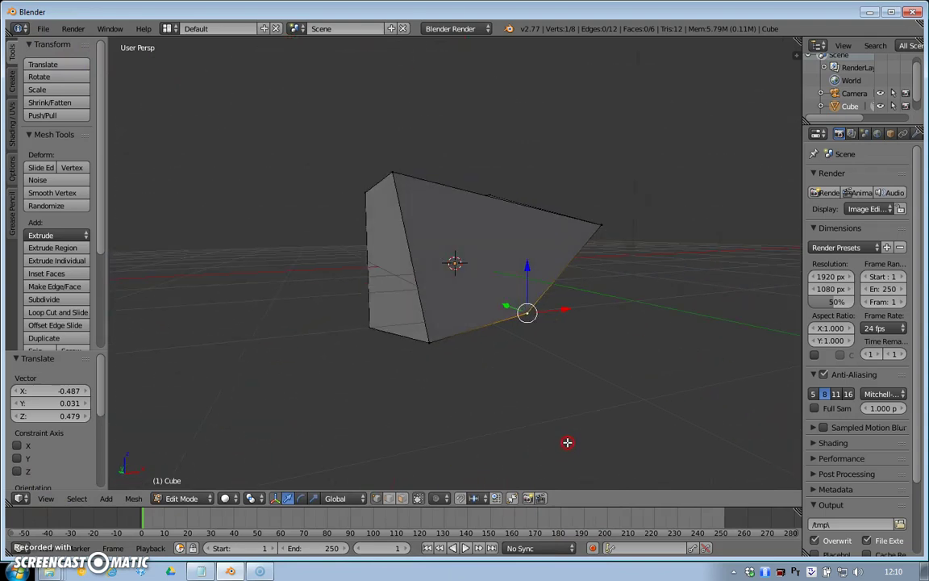
left_click(379, 406)
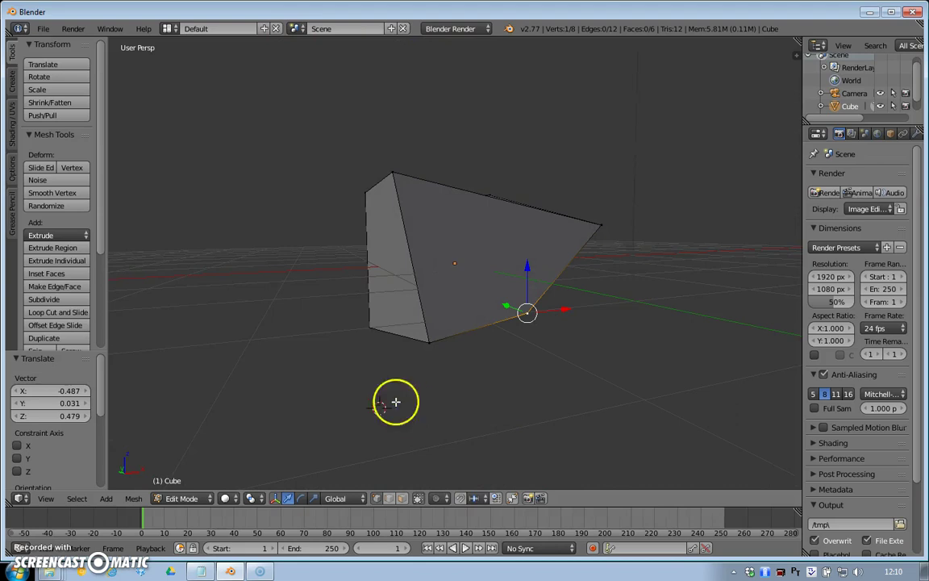
left_click(360, 379)
right_click_drag(390, 395, 415, 404)
right_click(426, 411)
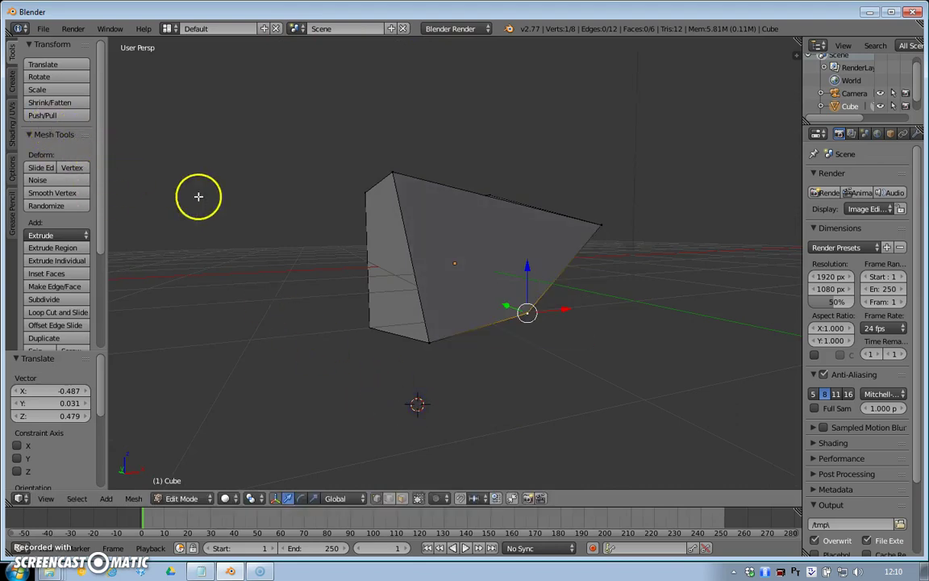
Move the selected bottom vertex along the Y axis only, by about -0.254.
mouse_move(256, 266)
right_mouse_down()
mouse_move(291, 280)
mouse_move(268, 272)
right_mouse_up()
key("y")
middle_click_drag(242, 285, 315, 334)
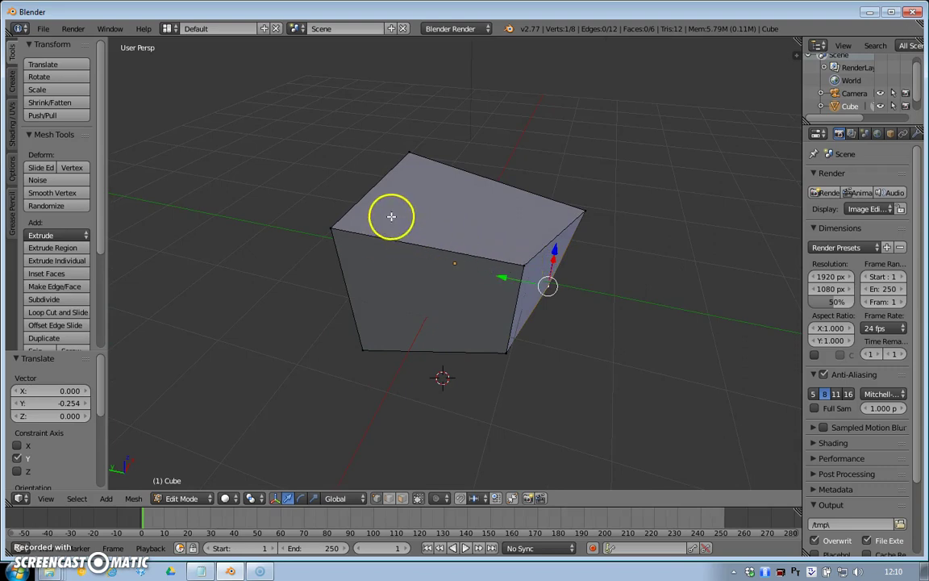
Return to Object Mode and delete the deformed cube.
left_click(189, 497)
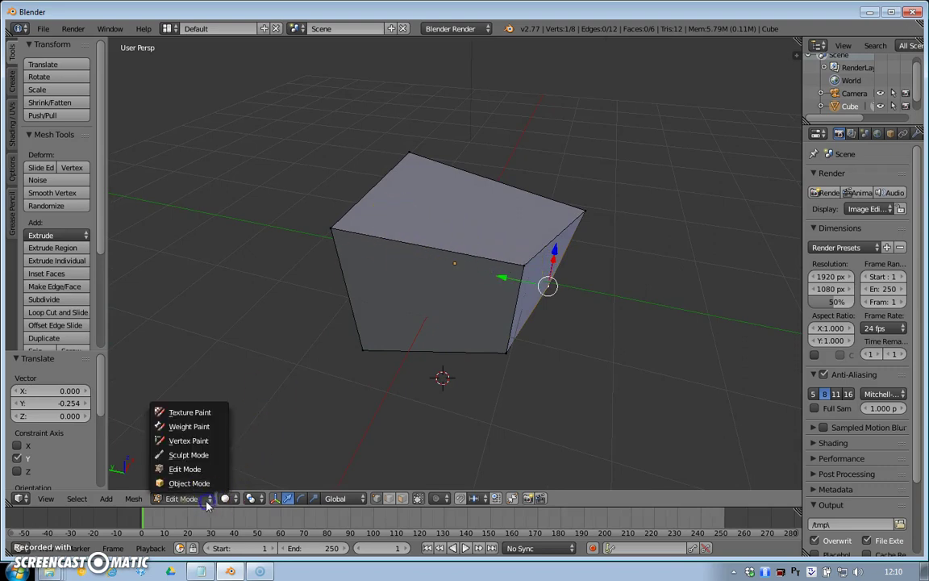
left_click(187, 482)
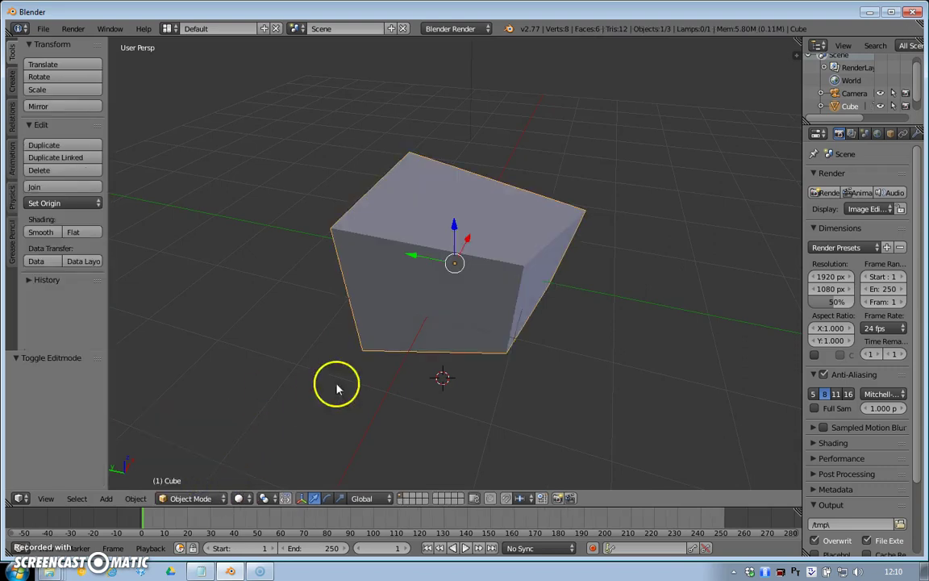
key("x")
left_click(436, 188)
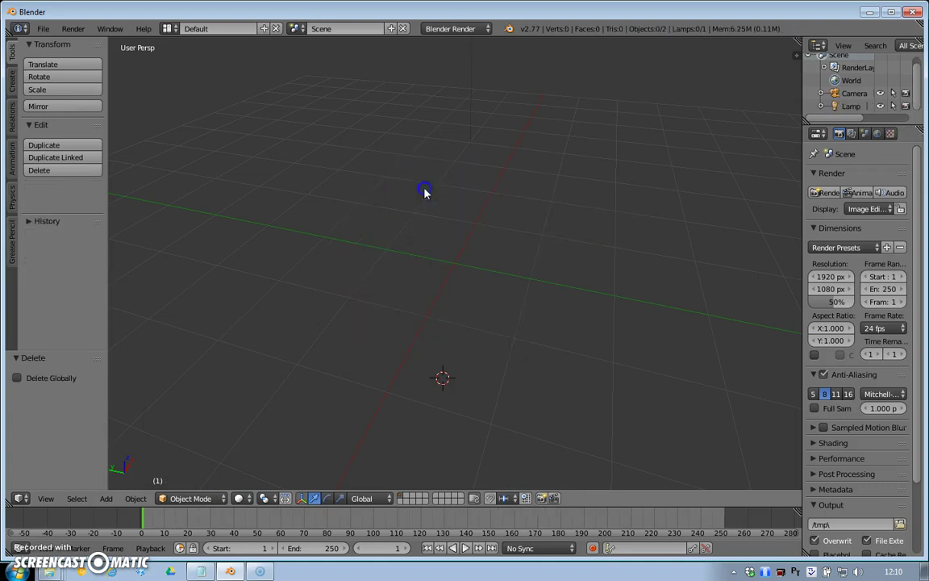
Add an ico sphere with 2 subdivisions and size 1, and set its Z location to 0.
left_click(12, 80)
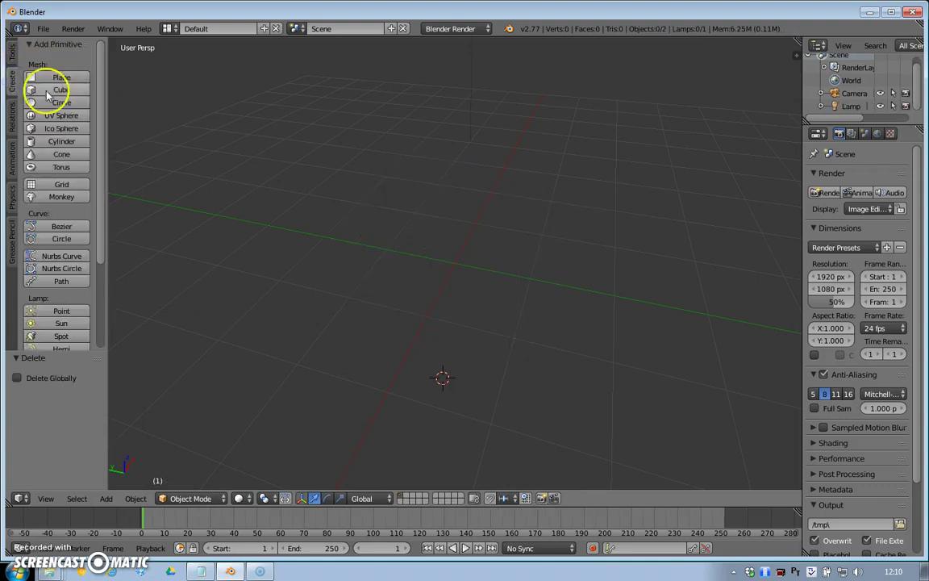
left_click(57, 131)
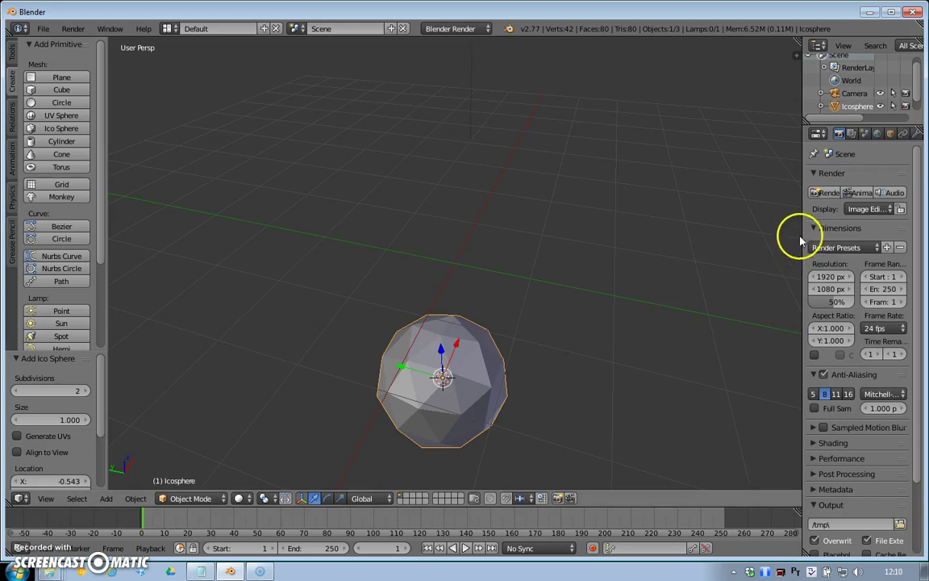
left_click(891, 134)
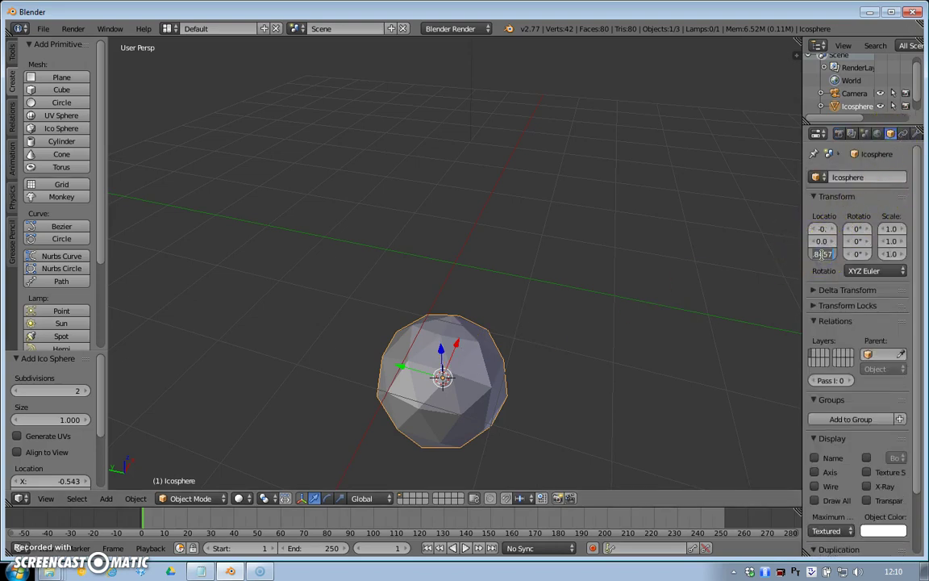
type("0")
key("Return")
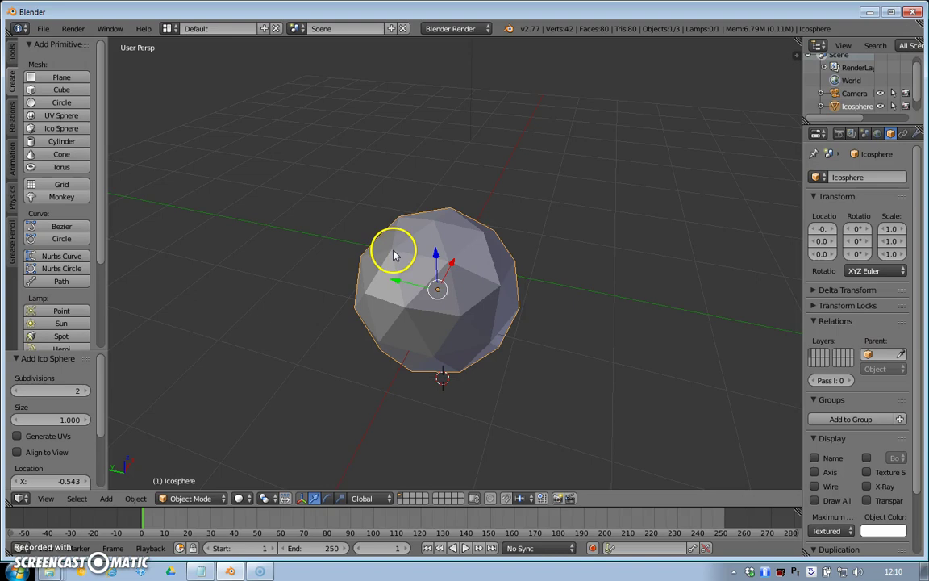
Enter Edit Mode on the ico sphere and deselect all of its vertices.
left_click(224, 499)
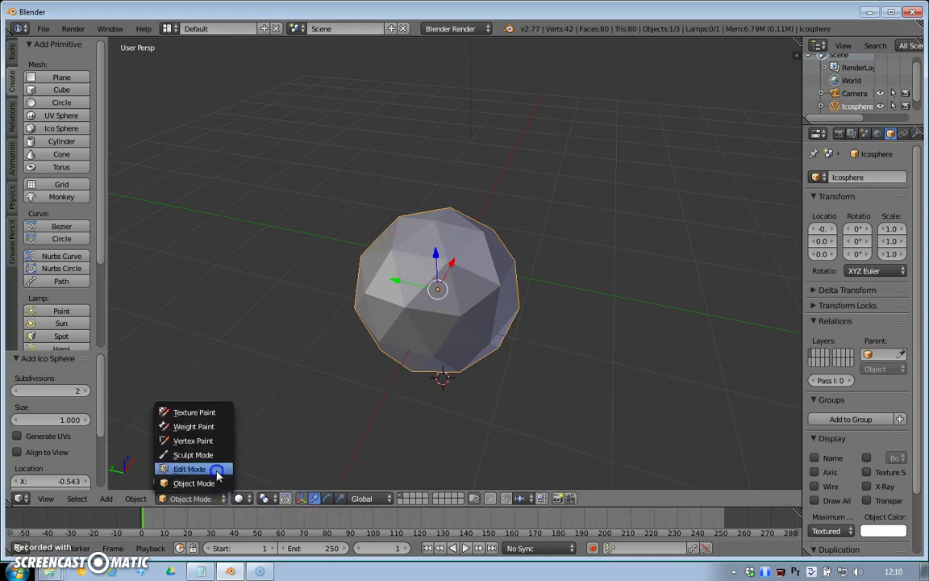
left_click(198, 469)
scroll(393, 355, "up", 2)
scroll(392, 355, "up", 3)
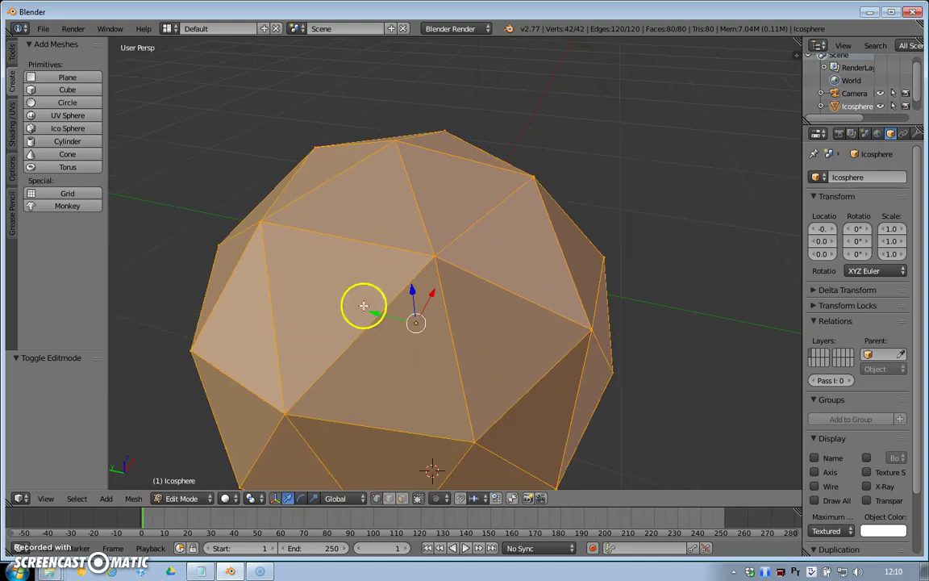
left_click(76, 499)
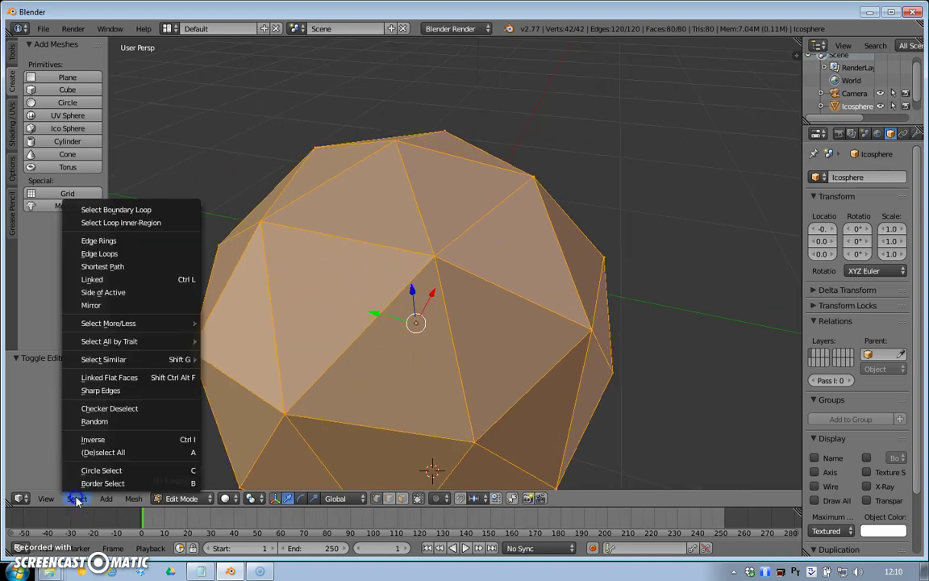
left_click(103, 453)
Translate the sphere's upper front vertex freely by about X 0.200, Y -0.082, Z 0.199.
right_click(434, 257)
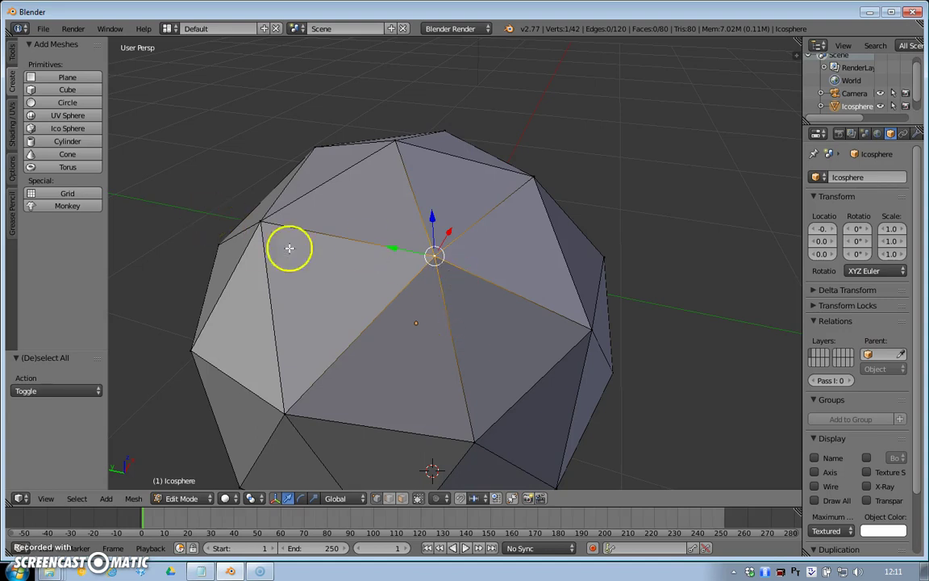
left_click(11, 51)
left_click(57, 63)
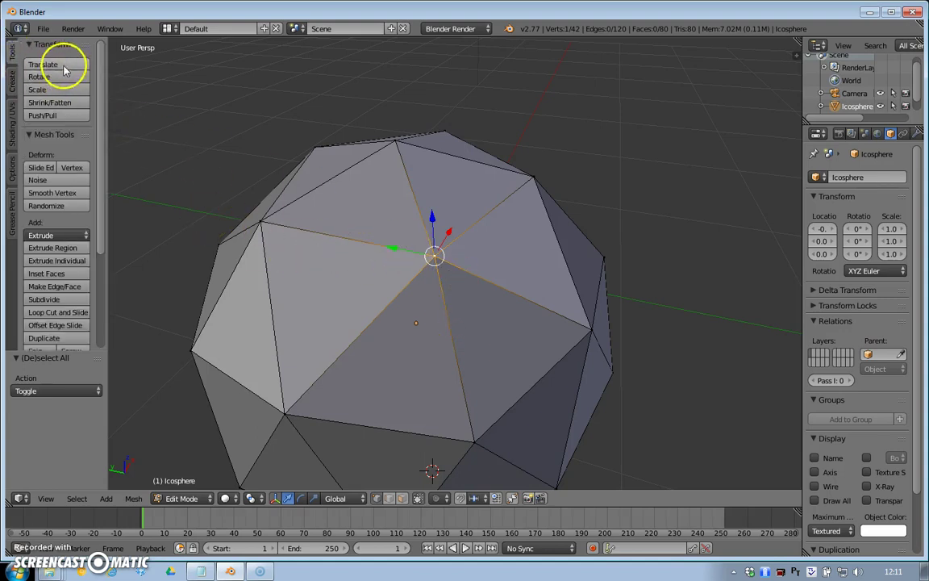
left_click(116, 448)
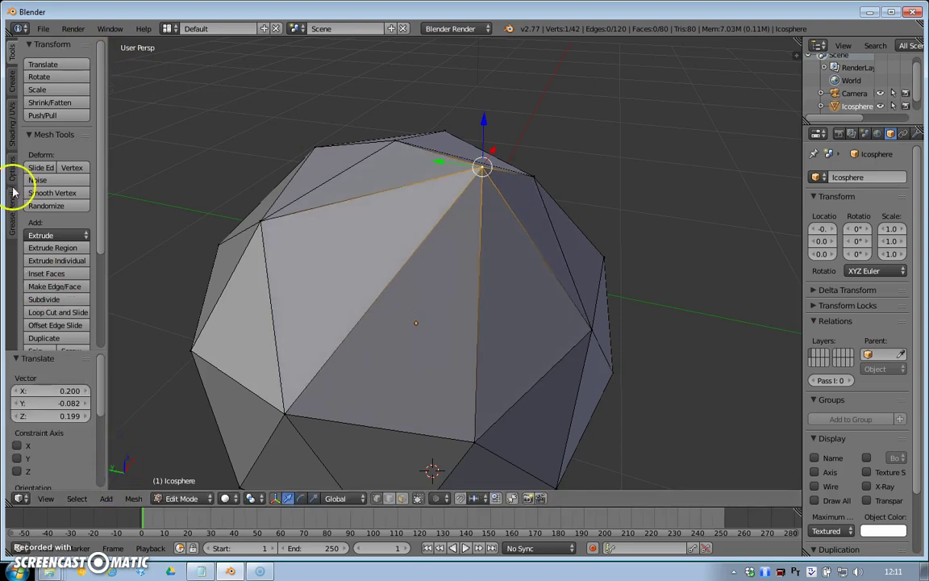
Pull the vertex on the sphere's lower left side outward into a long spike, by about X 0.636, Y 0.907, Z -0.245.
scroll(114, 329, "down", 4)
middle_click_drag(116, 328, 260, 306)
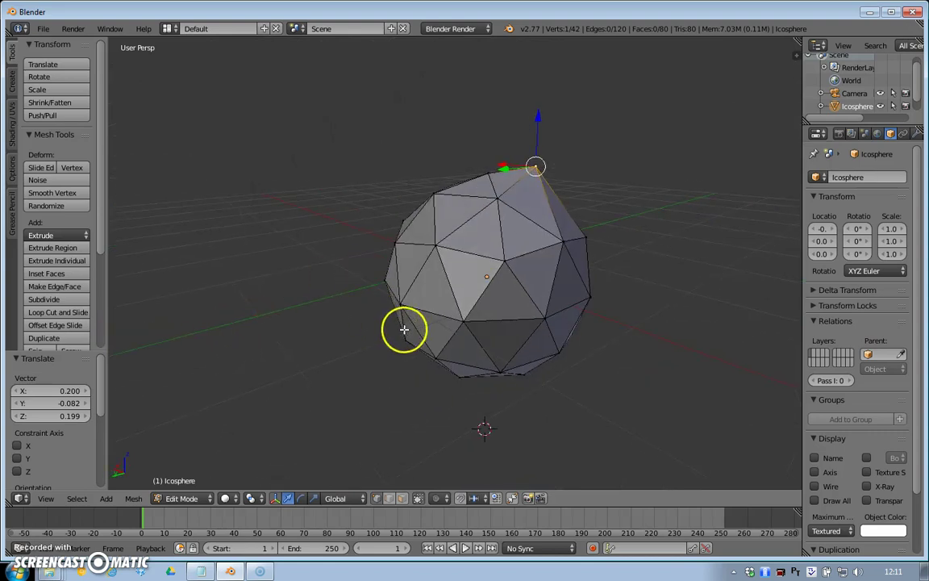
right_click(399, 304)
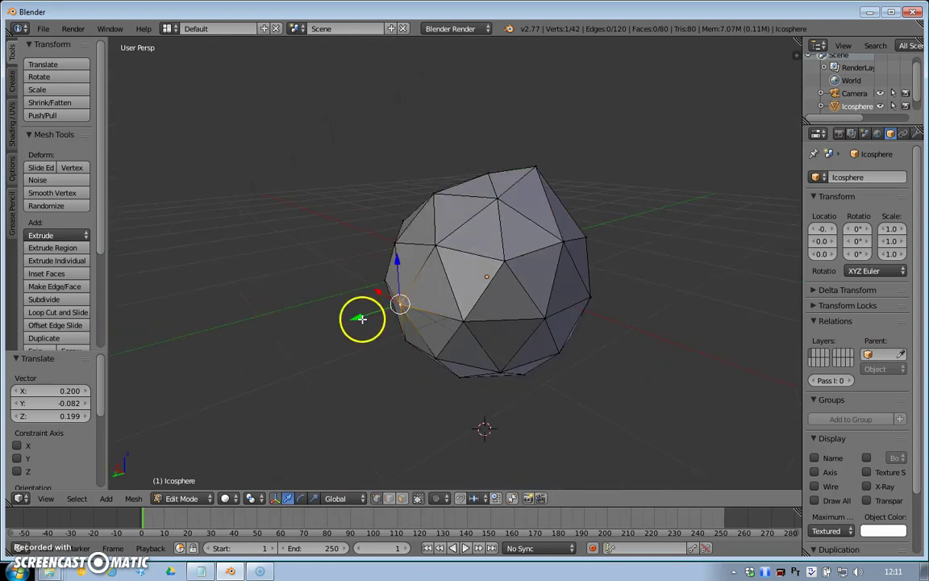
key("g")
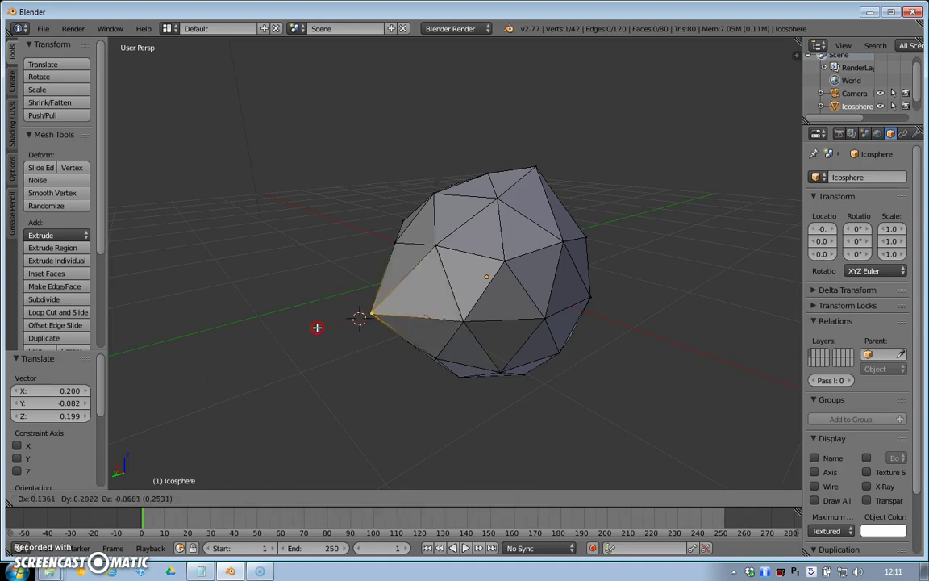
left_click(226, 349)
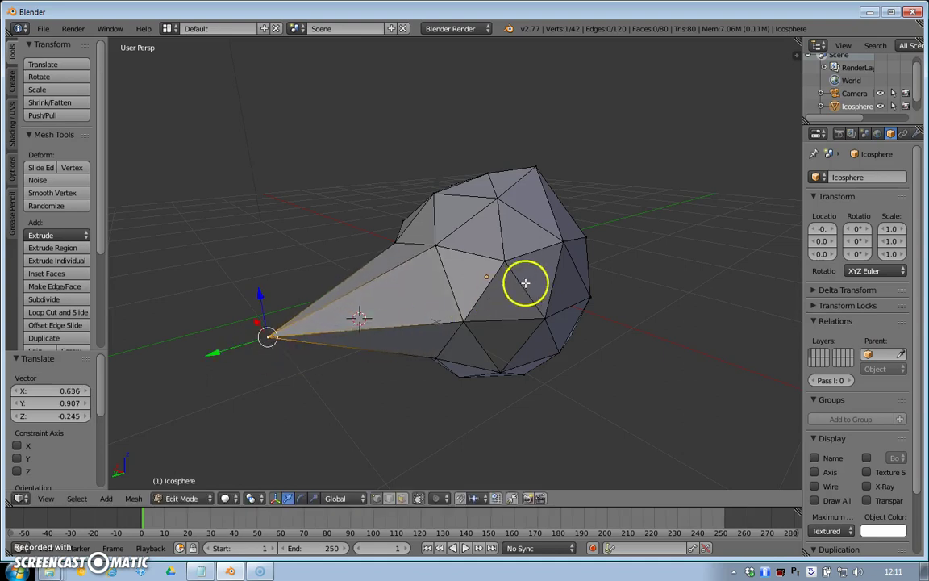
Pull the vertex on the sphere's right side outward by about X -0.425, Y -0.477, Z -0.088.
right_click(590, 297)
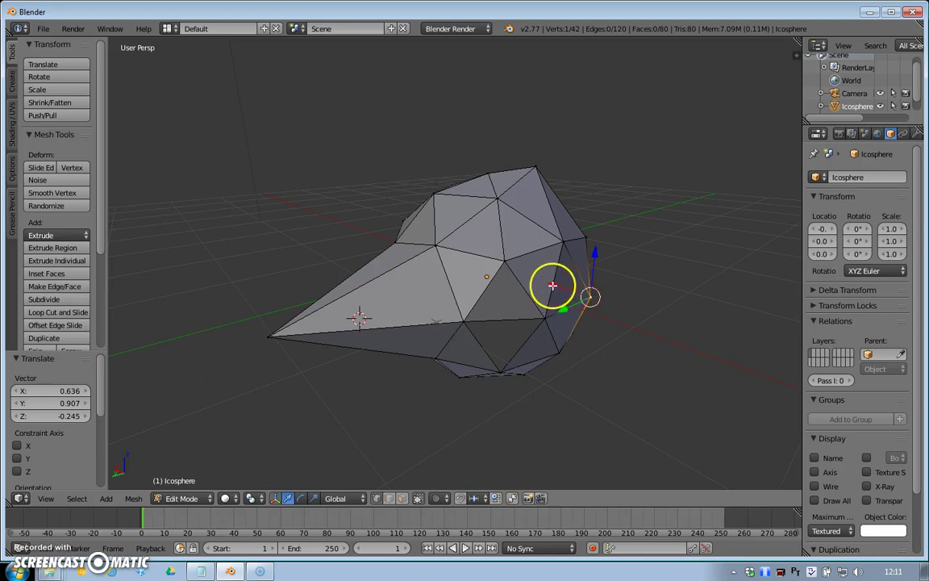
key("g")
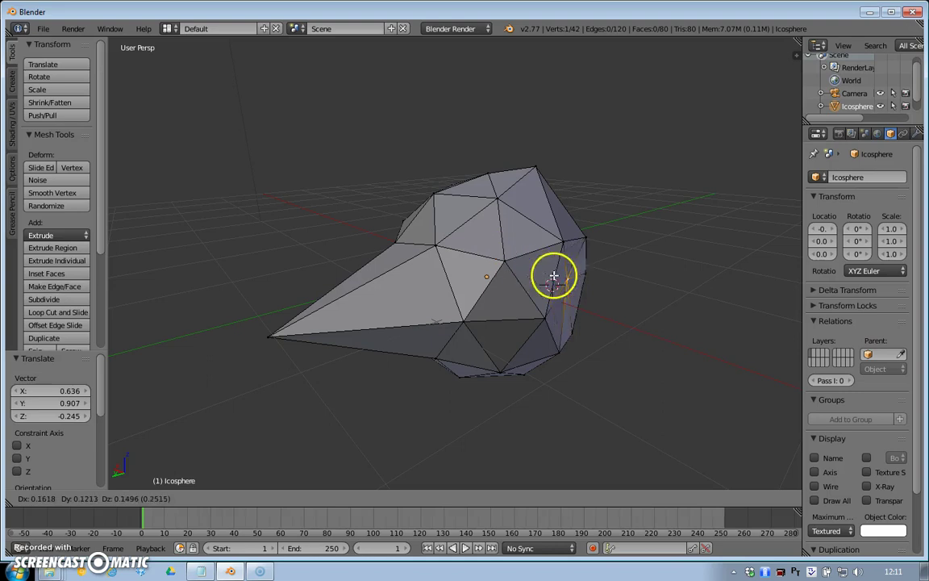
left_click(664, 307)
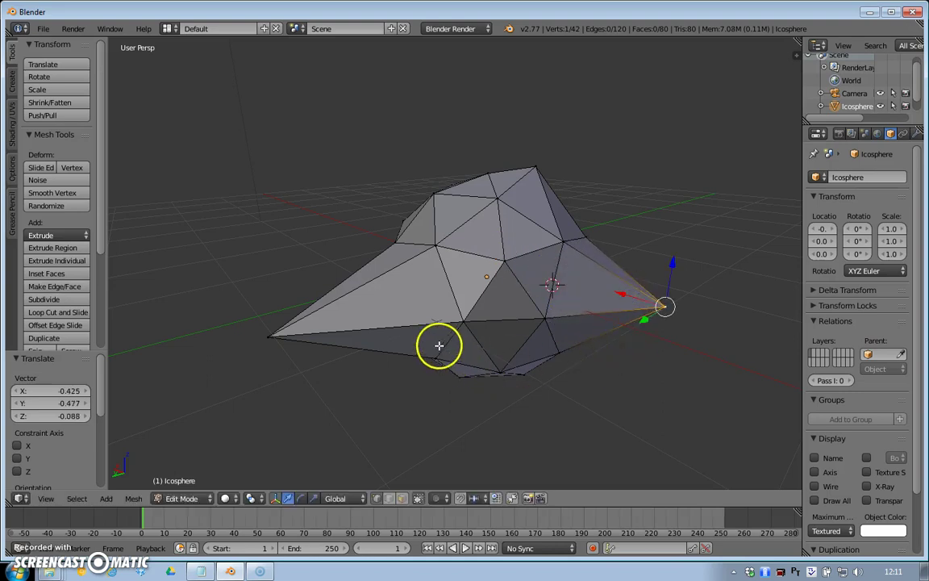